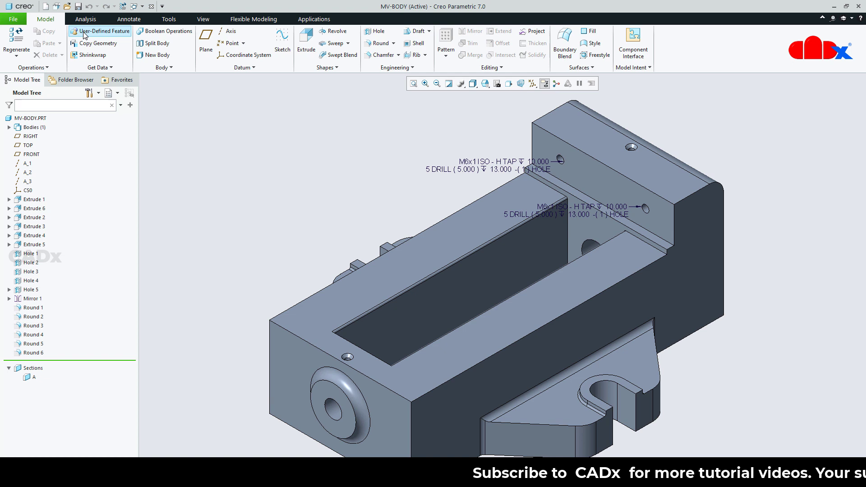
Step: Create a new MV-BODY drawing on the b_11x17cadx template sheet
left_click(46, 7)
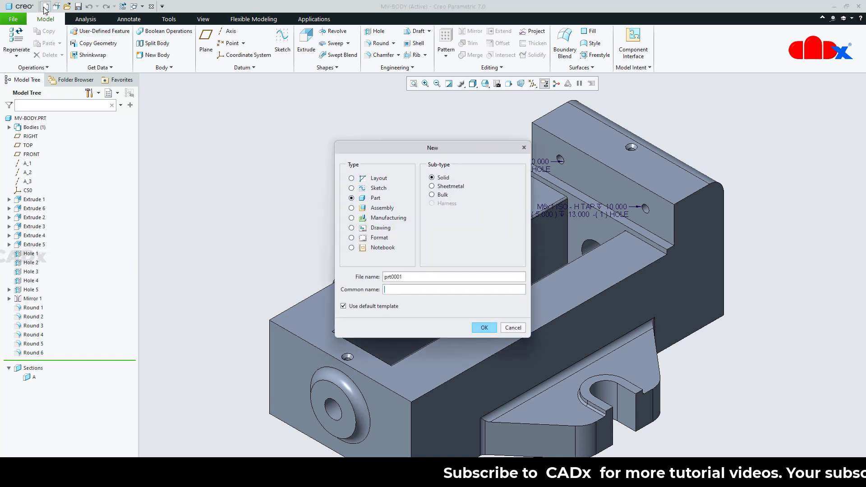
left_click(352, 227)
left_click(483, 340)
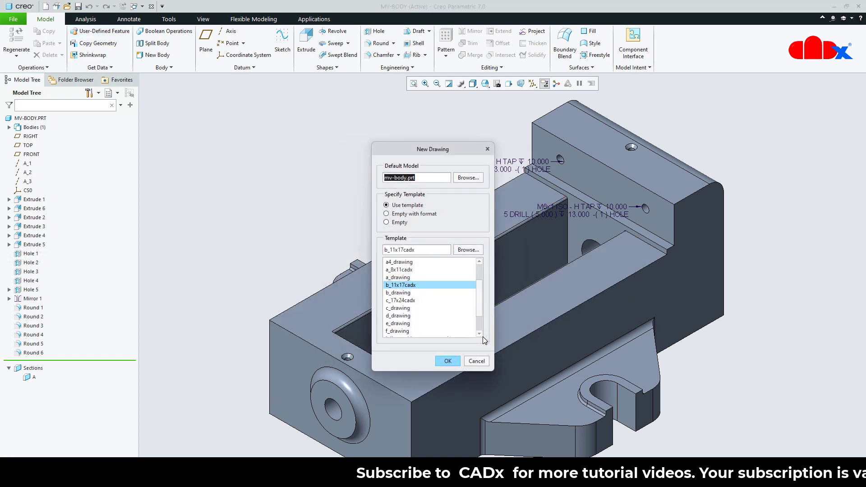
left_click(447, 363)
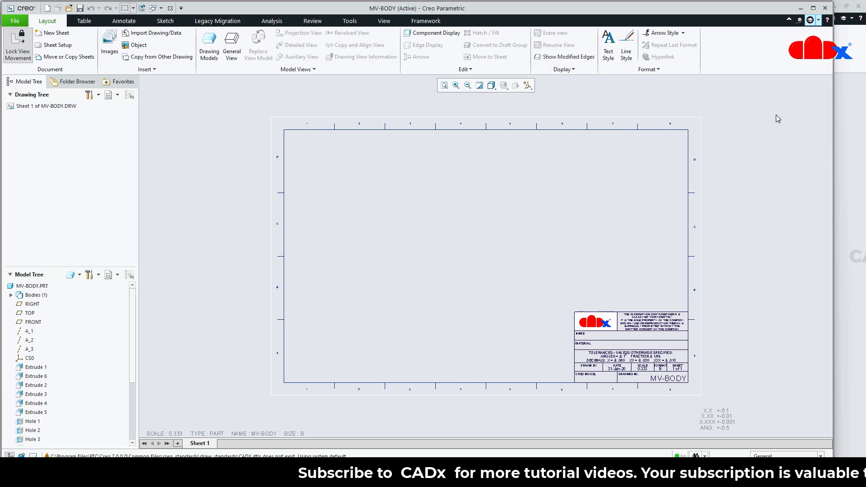
left_click(812, 8)
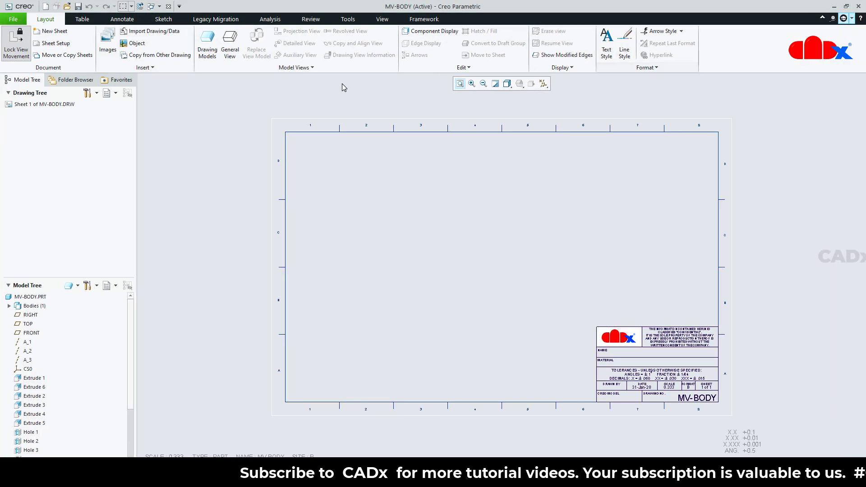
Step: Place a FRONT general view of the vice body and set the sheet scale to 1.000
left_click(226, 51)
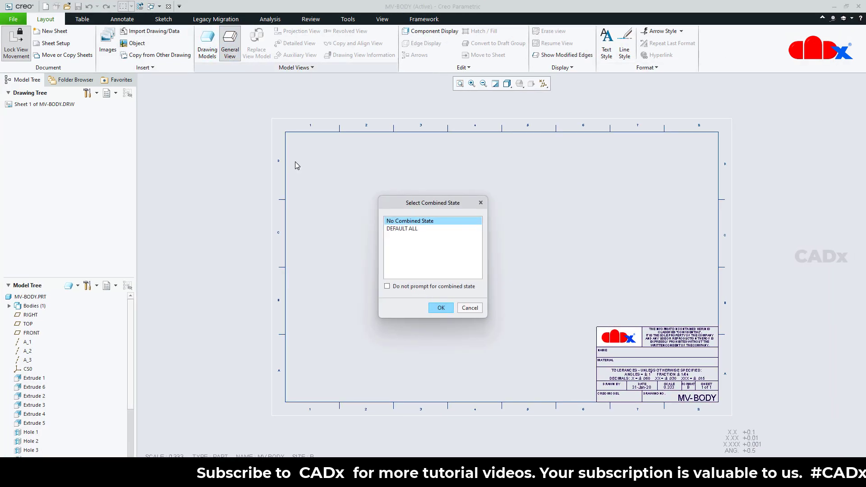
left_click(440, 306)
left_click(436, 277)
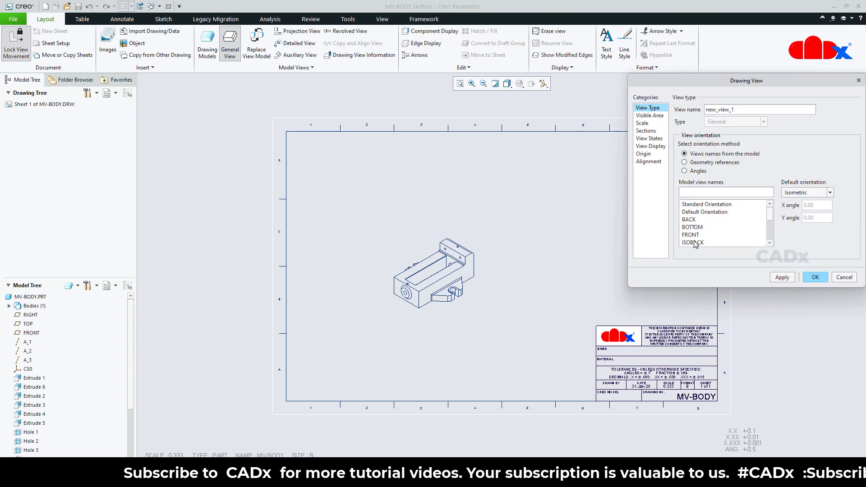
left_click(691, 235)
left_click(781, 280)
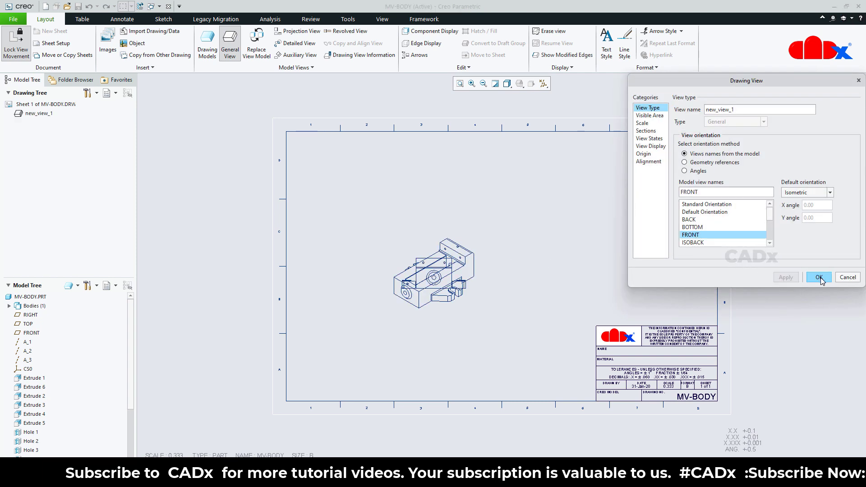
left_click(819, 278)
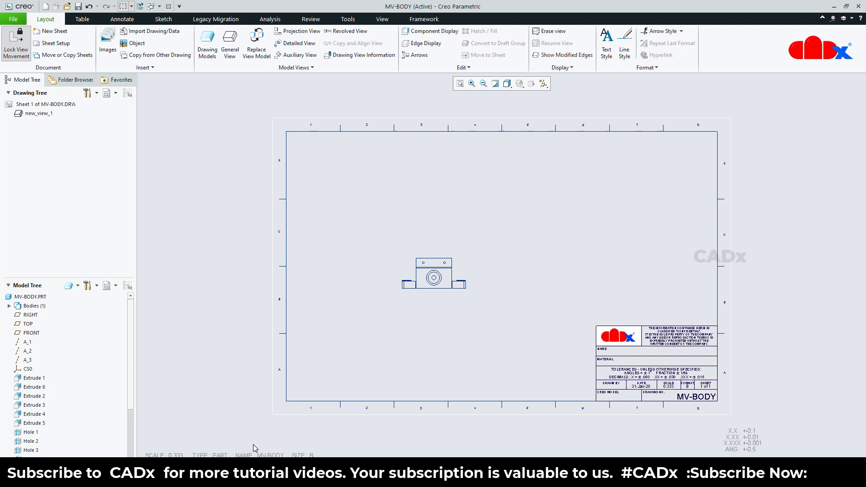
double_click(164, 455)
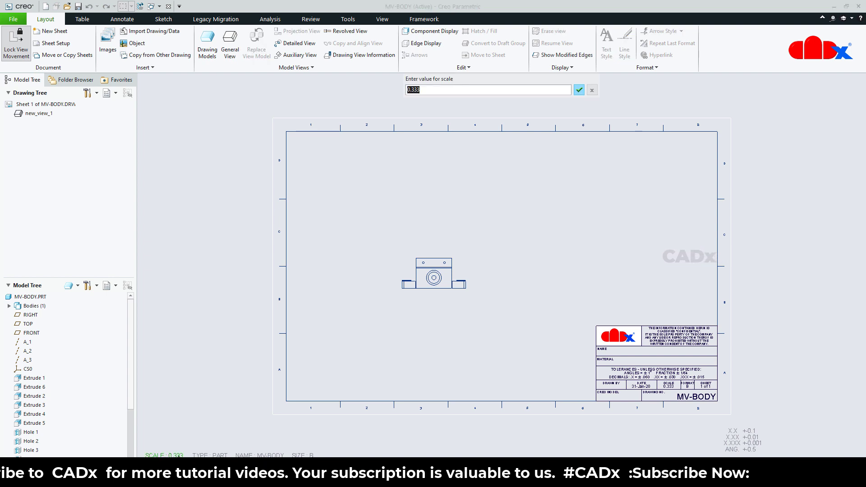
type("1")
key("Return")
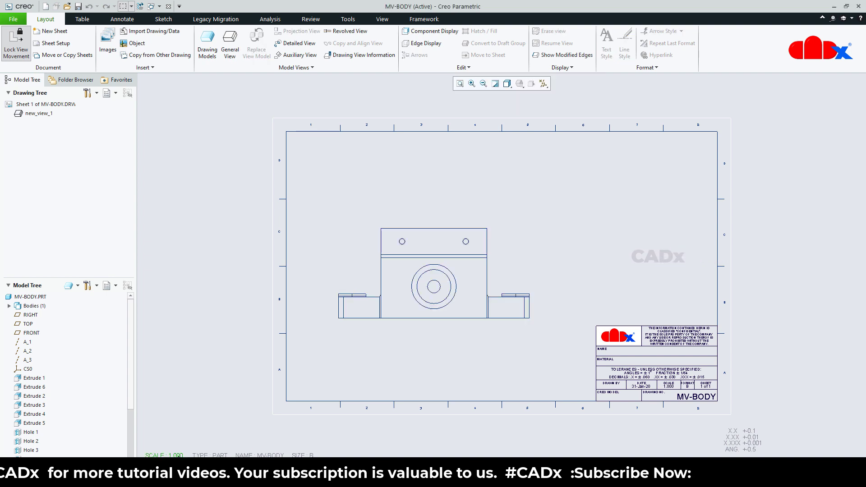
Step: Show model datum axis A_9 in the front view using Show Model Annotations
left_click(121, 19)
left_click(182, 57)
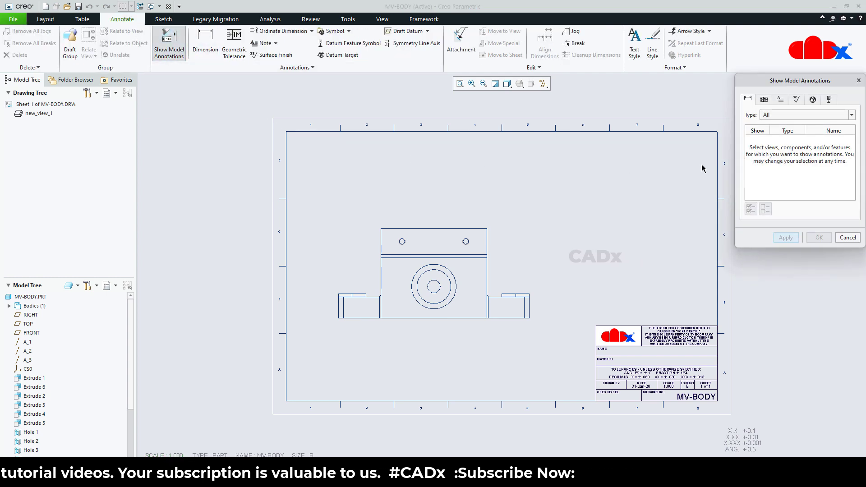
left_click(829, 101)
left_click(491, 245)
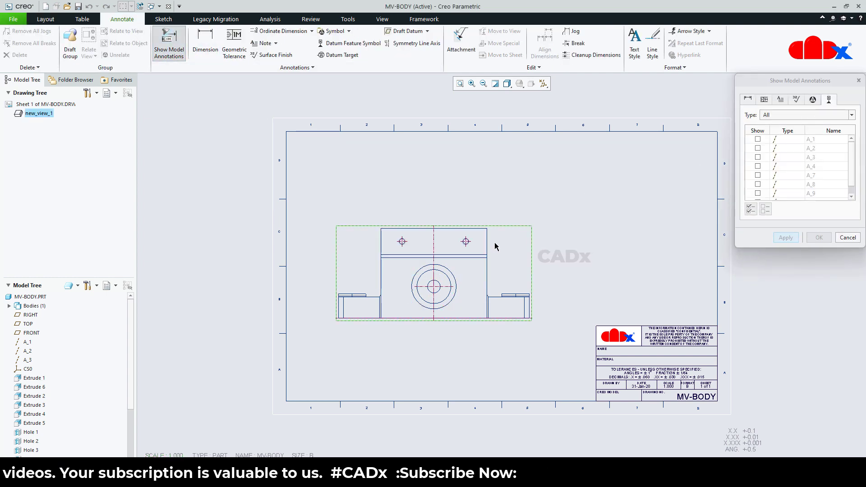
left_click(466, 241)
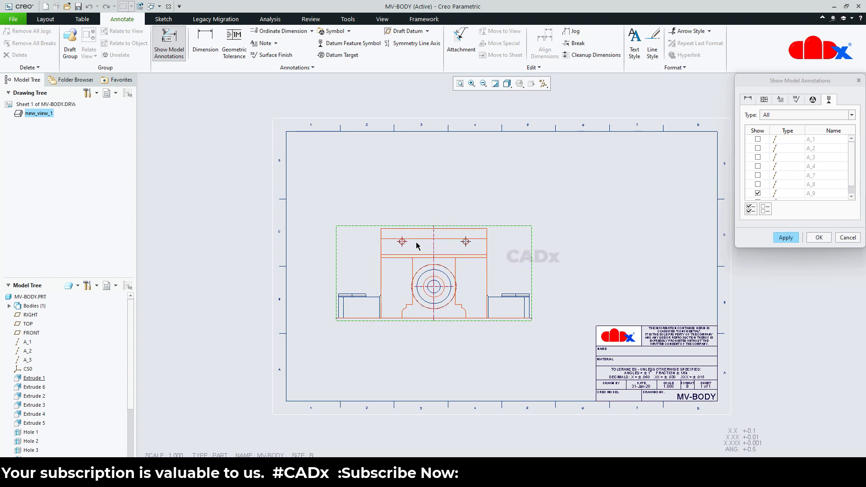
left_click(790, 239)
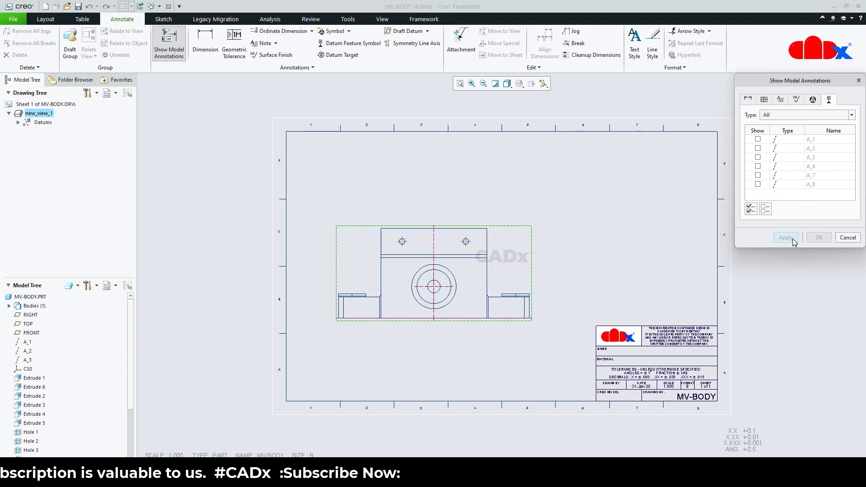
left_click(836, 239)
scroll(423, 237, "down", 3)
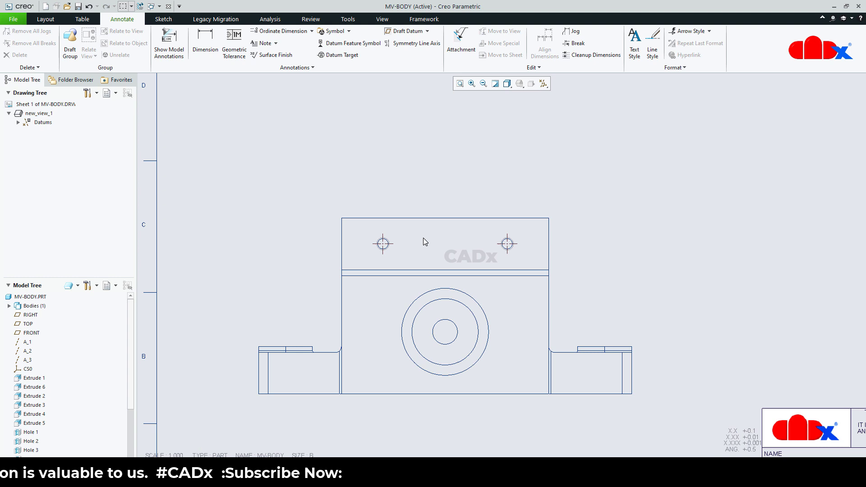
scroll(423, 237, "down", 3)
scroll(453, 228, "down", 2)
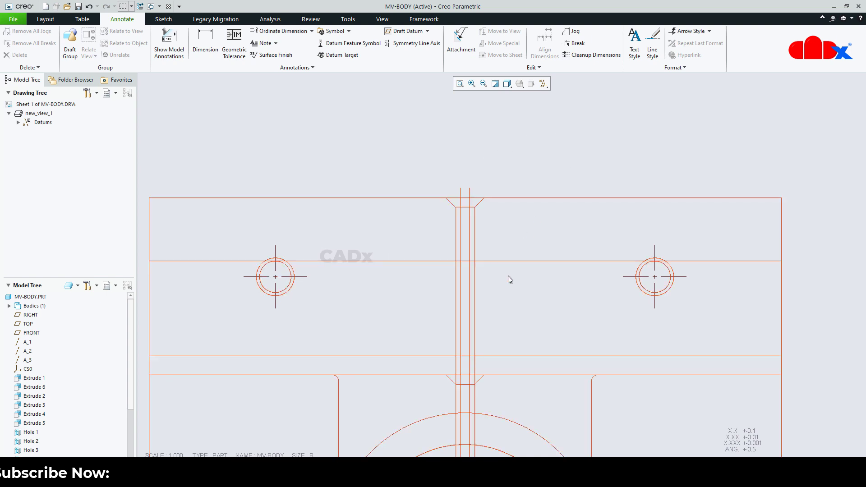
scroll(496, 276, "up", 1)
scroll(494, 277, "up", 1)
scroll(494, 276, "up", 3)
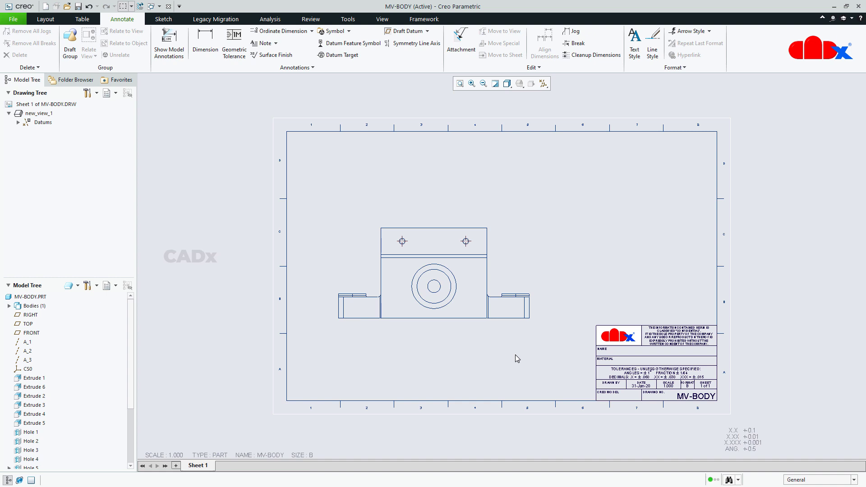
Step: Set the drawing's thread_standard detail option to std_iso and apply it
left_click(13, 19)
mouse_move(29, 152)
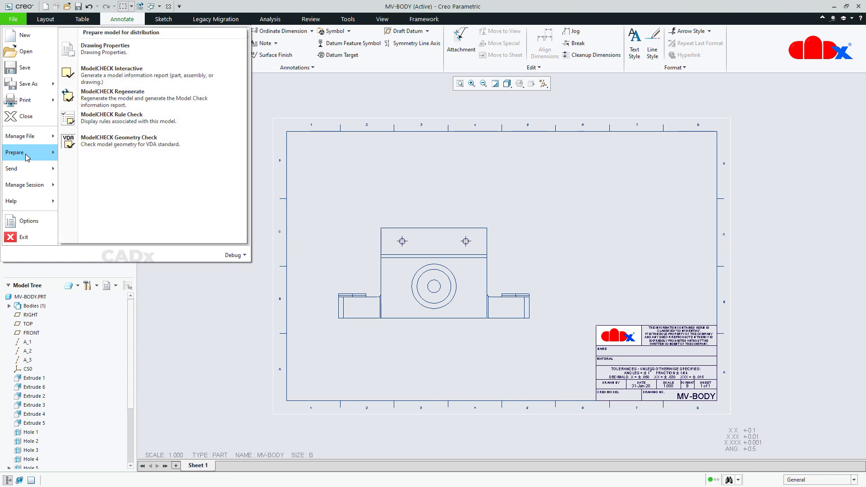
left_click(120, 53)
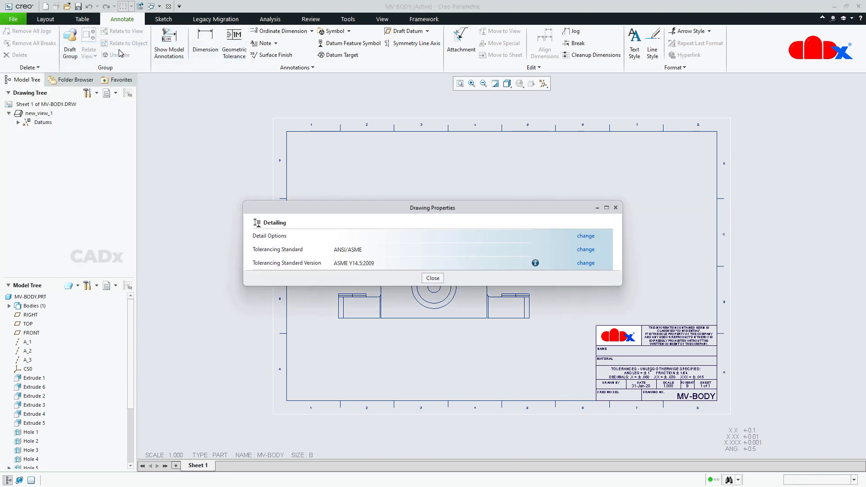
left_click(591, 236)
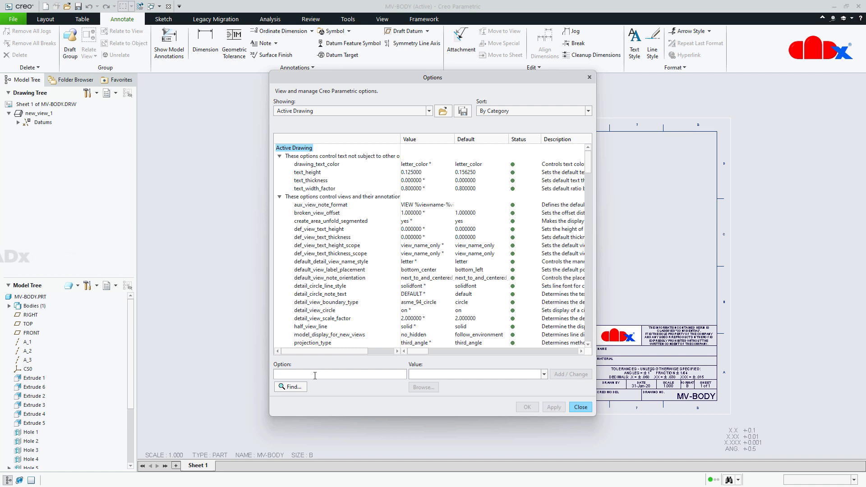
type("thread_standard")
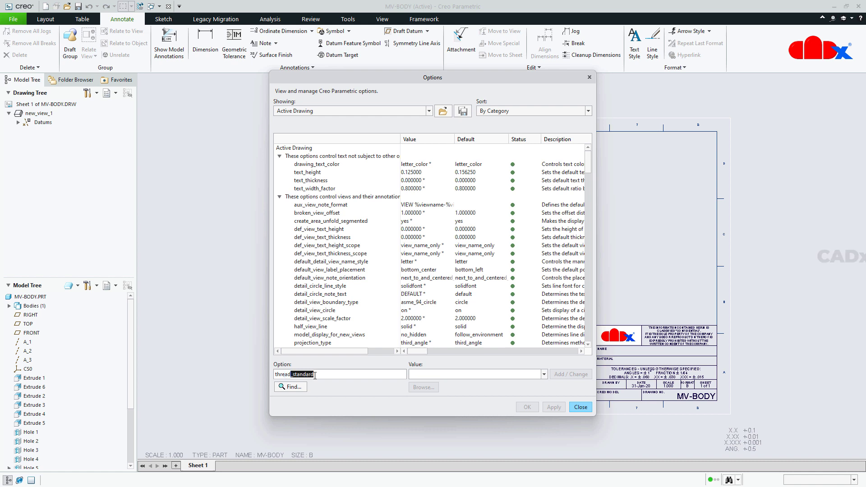
left_click(289, 387)
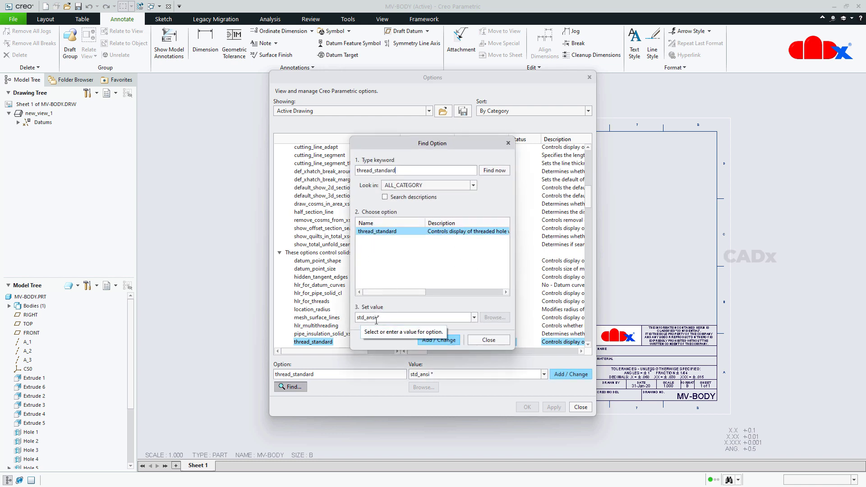
left_click(474, 318)
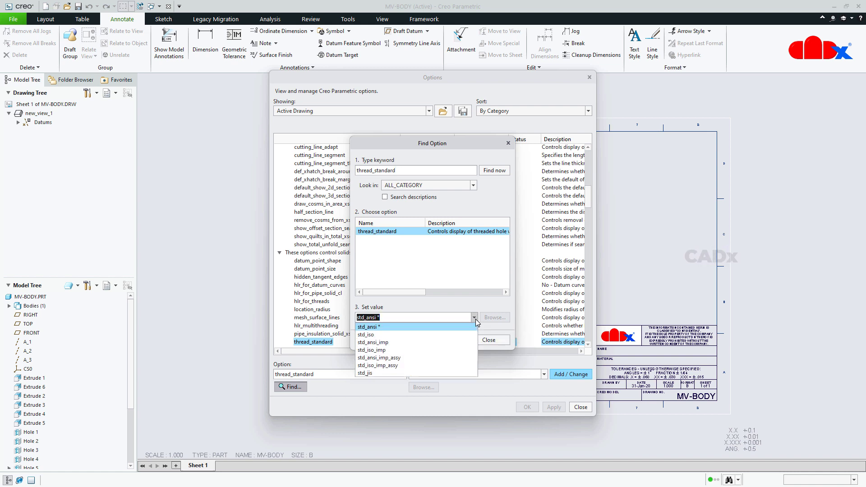
left_click(426, 334)
left_click(431, 340)
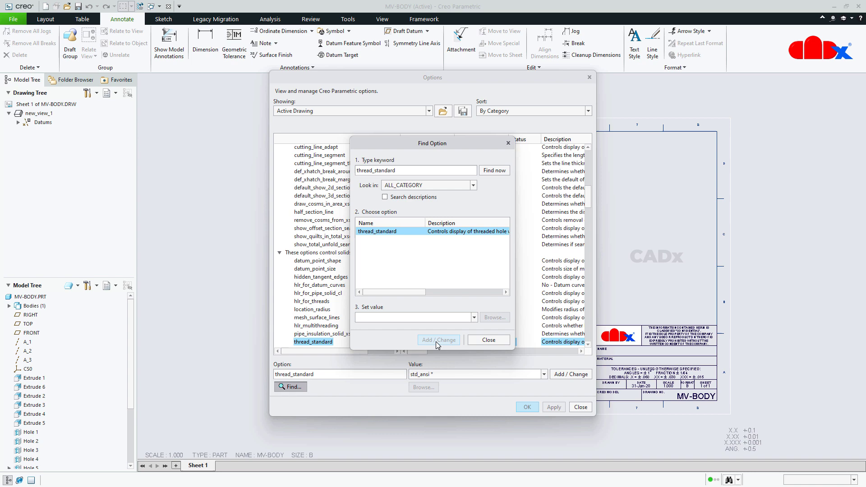
left_click(489, 339)
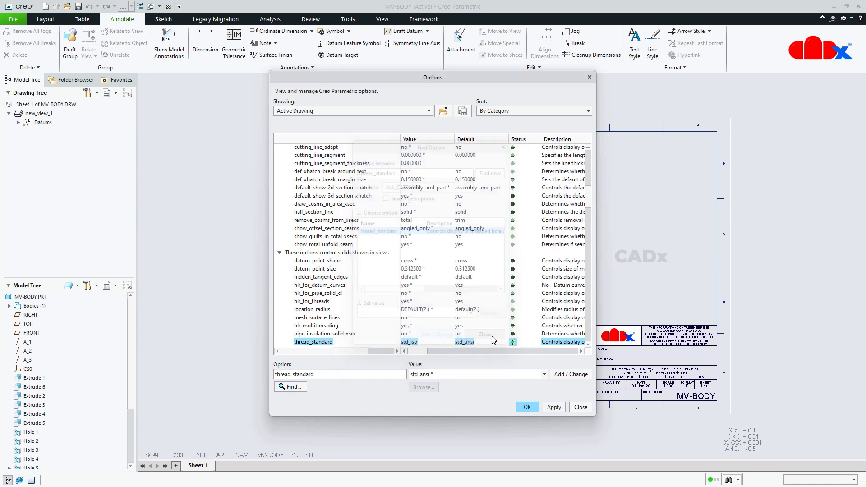
left_click(550, 407)
left_click(570, 407)
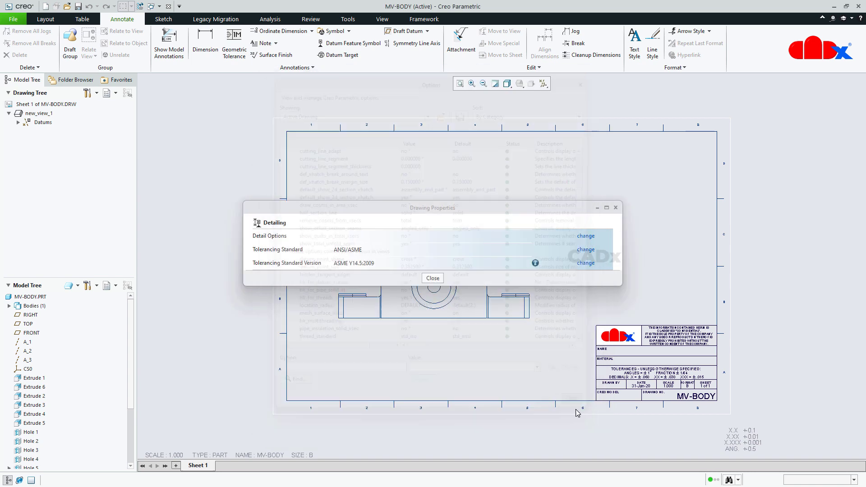
left_click(433, 278)
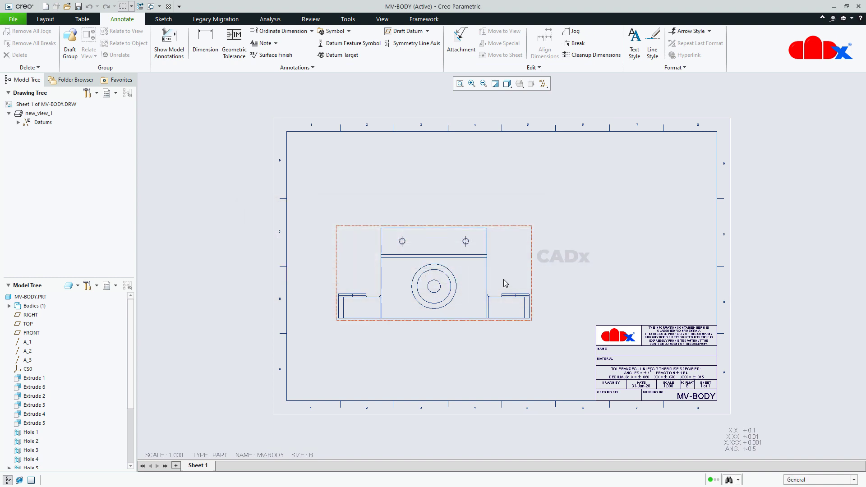
scroll(469, 235, "down", 2)
scroll(469, 253, "down", 2)
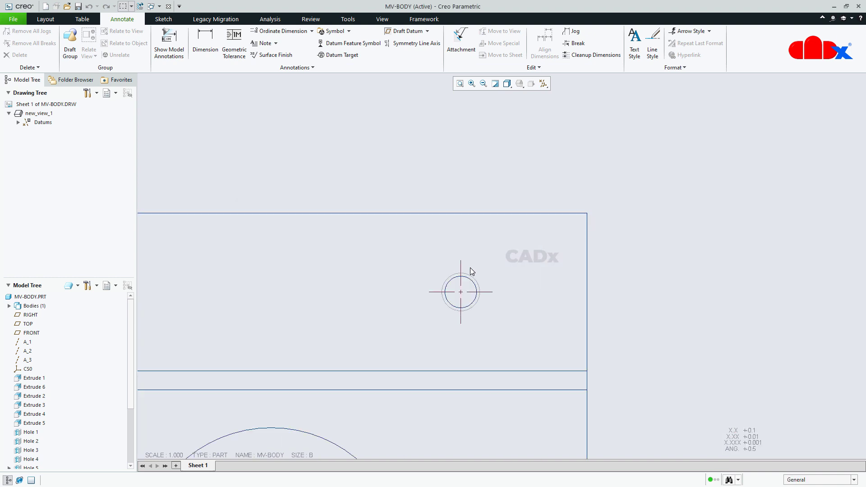
scroll(474, 335, "down", 2)
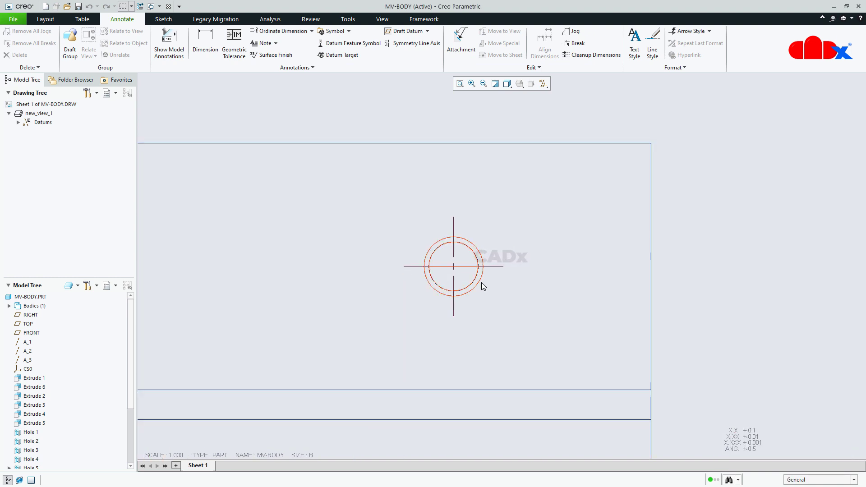
left_click(140, 6)
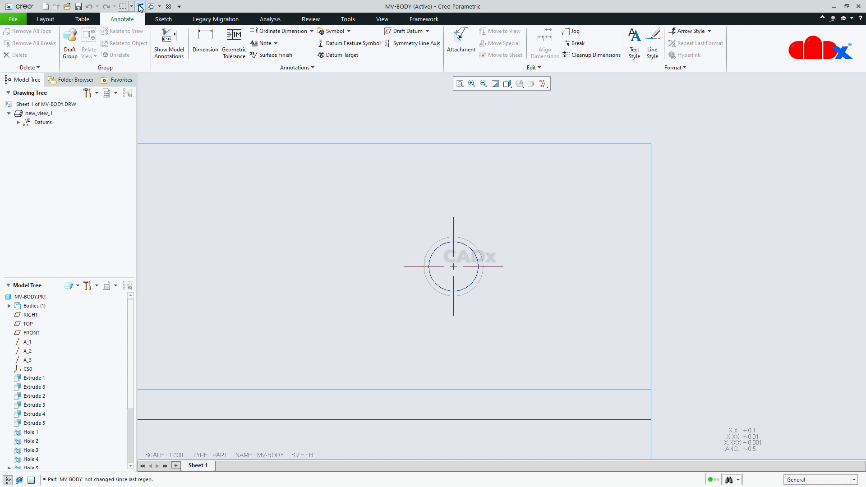
scroll(515, 283, "up", 2)
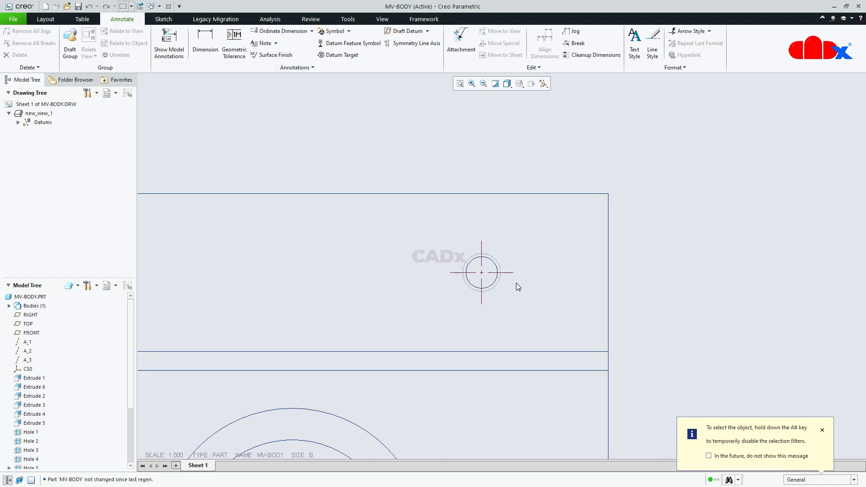
scroll(512, 284, "up", 2)
scroll(523, 326, "up", 2)
scroll(523, 326, "down", 1)
scroll(271, 154, "up", 1)
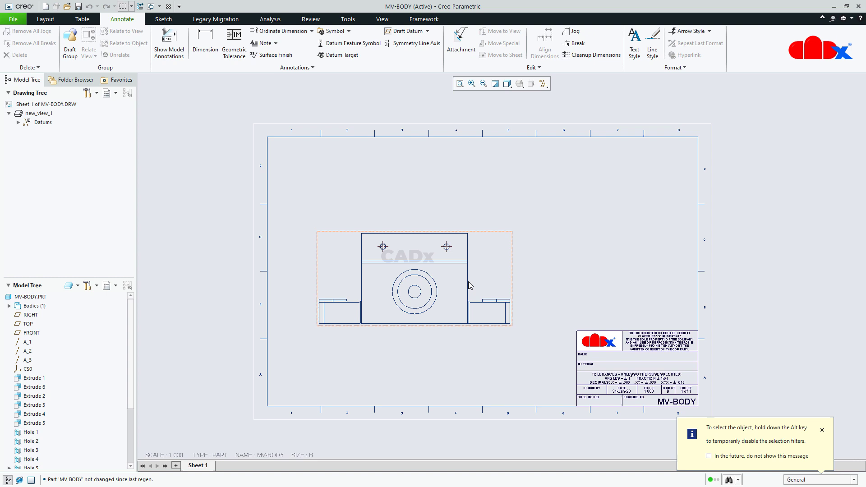
Step: Place a second FRONT general view, new_view_2, to the right of the first view
left_click(45, 19)
left_click(230, 47)
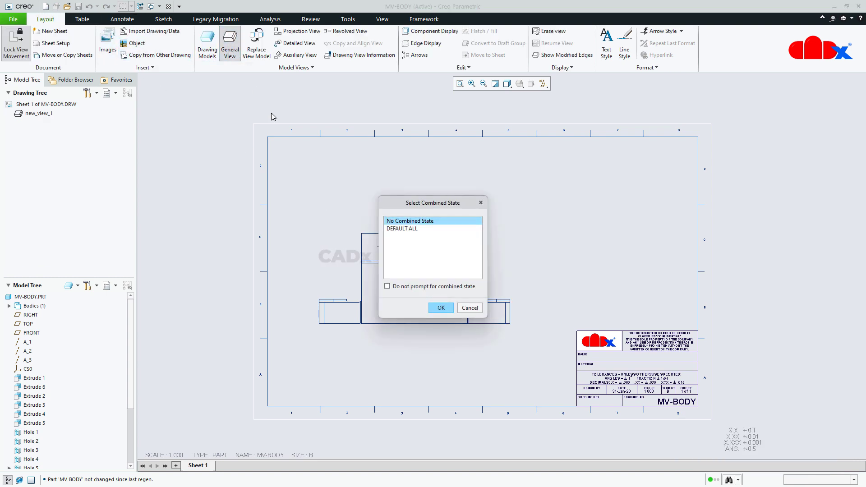
left_click(441, 307)
left_click(577, 256)
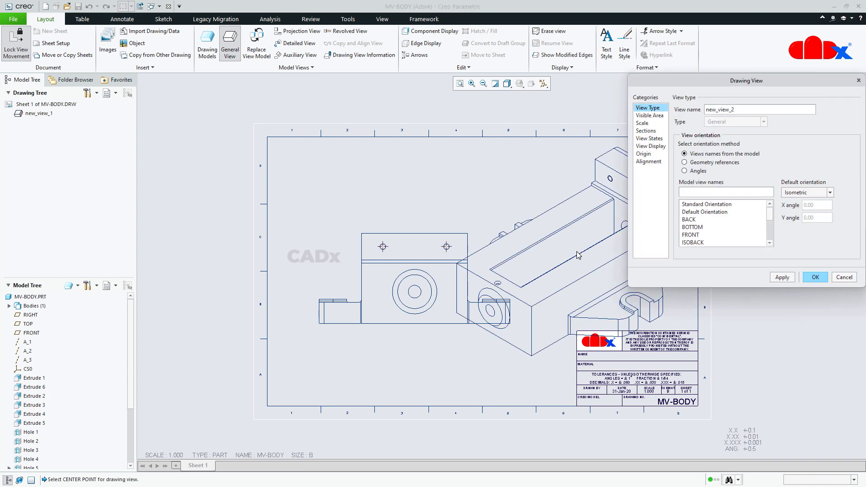
left_click(690, 235)
left_click(778, 278)
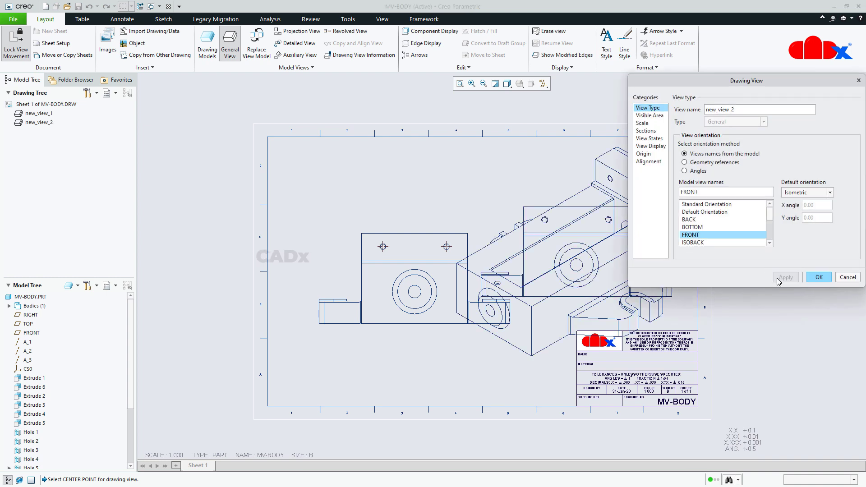
left_click(817, 277)
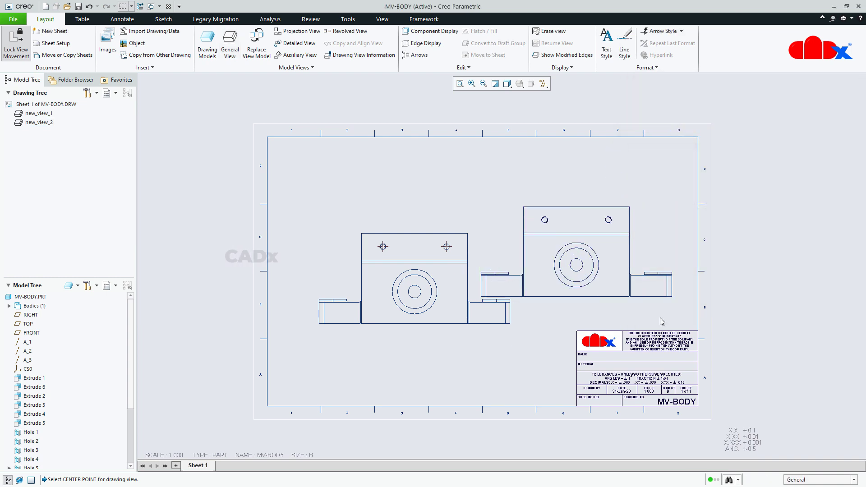
scroll(605, 215, "down", 2)
scroll(642, 247, "down", 2)
scroll(605, 225, "down", 1)
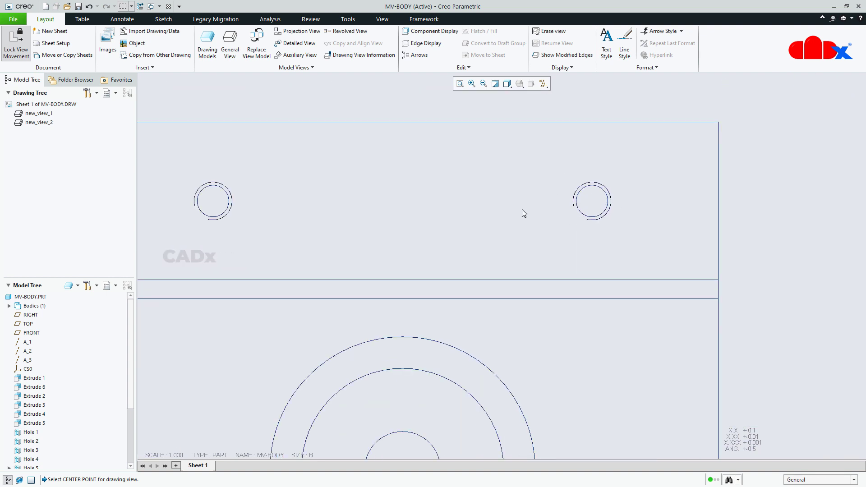
Step: Show axis A_9 in new_view_2 so its holes get centerlines
left_click(133, 22)
left_click(168, 42)
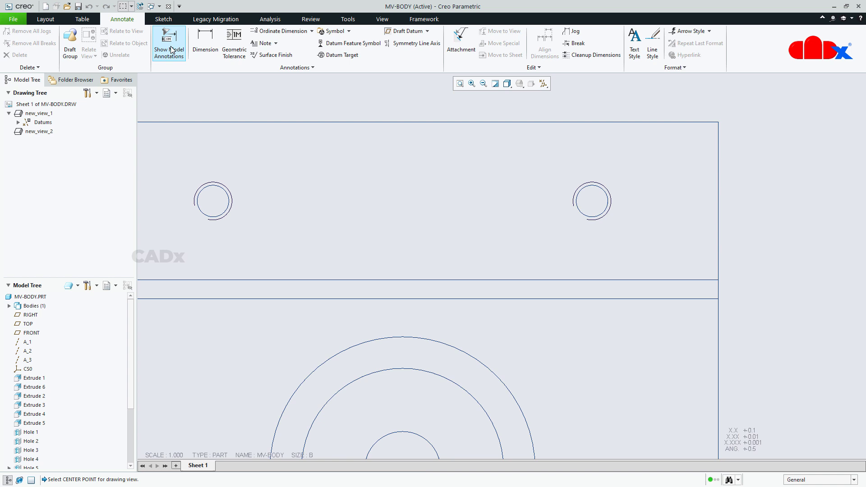
left_click(712, 276)
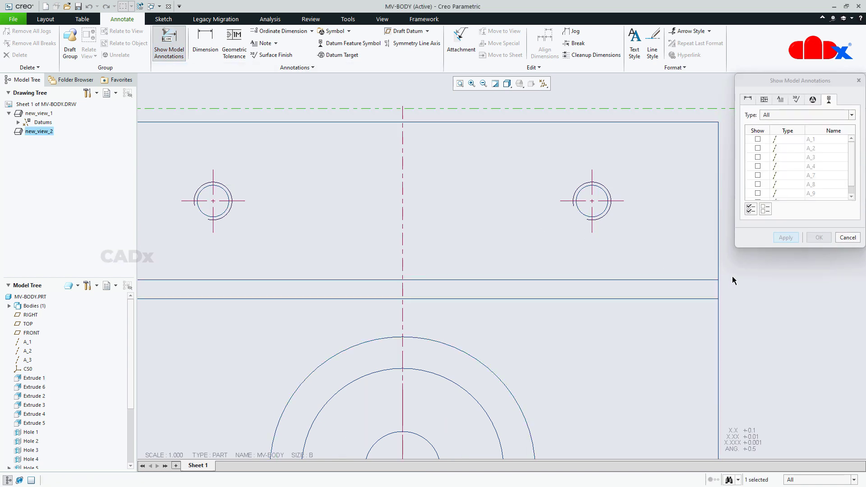
left_click(402, 208)
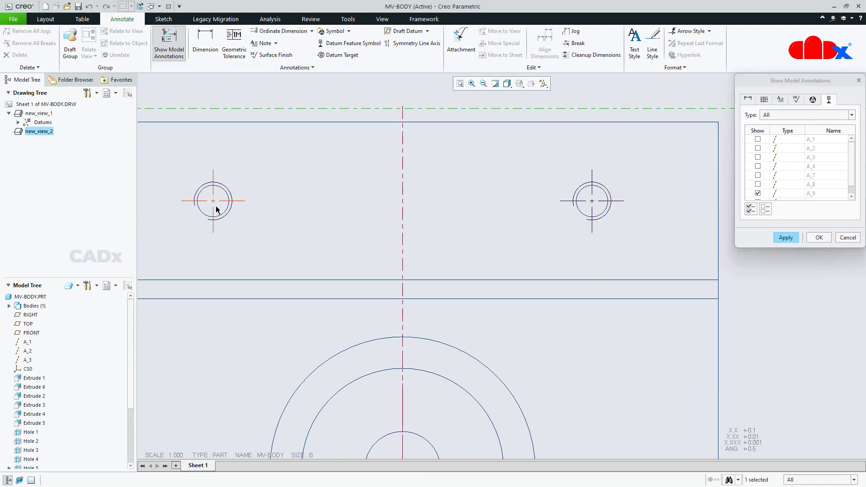
left_click(788, 242)
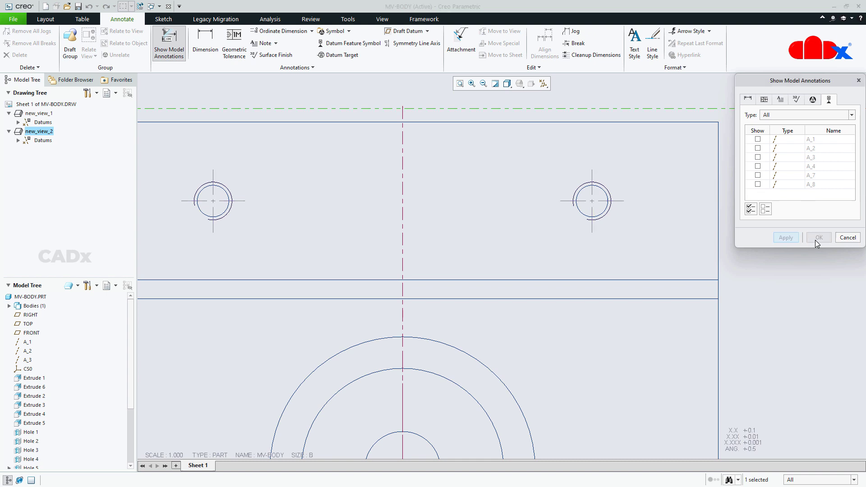
left_click(846, 238)
scroll(782, 274, "up", 2)
scroll(749, 270, "up", 2)
scroll(717, 268, "up", 2)
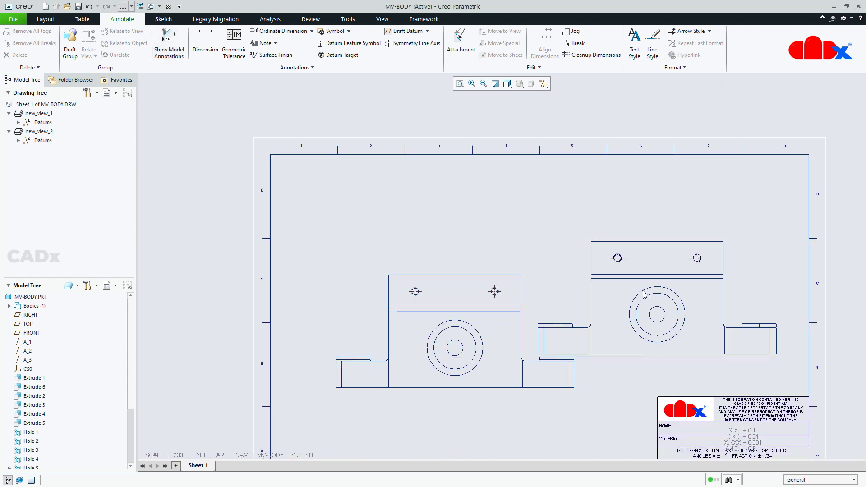
scroll(677, 203, "up", 2)
middle_click_drag(660, 170, 670, 143)
Step: Drag both front views apart so new_view_2 sits farther right of new_view_1
left_click(520, 259)
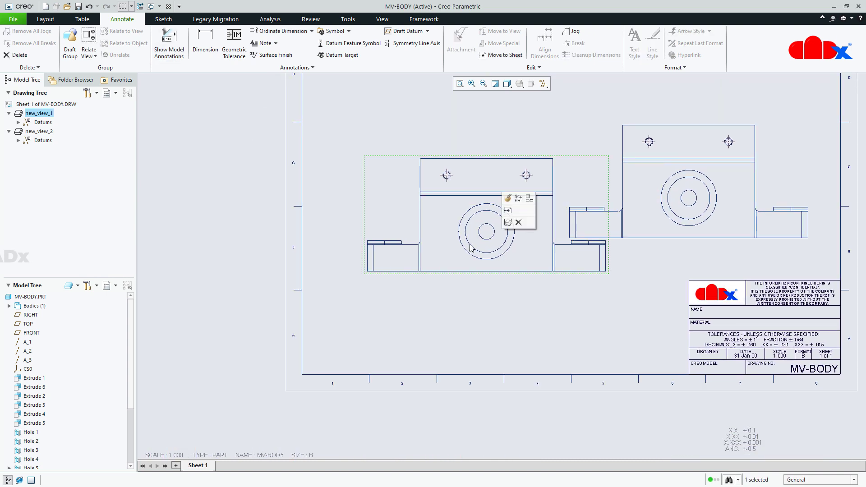
left_click(45, 19)
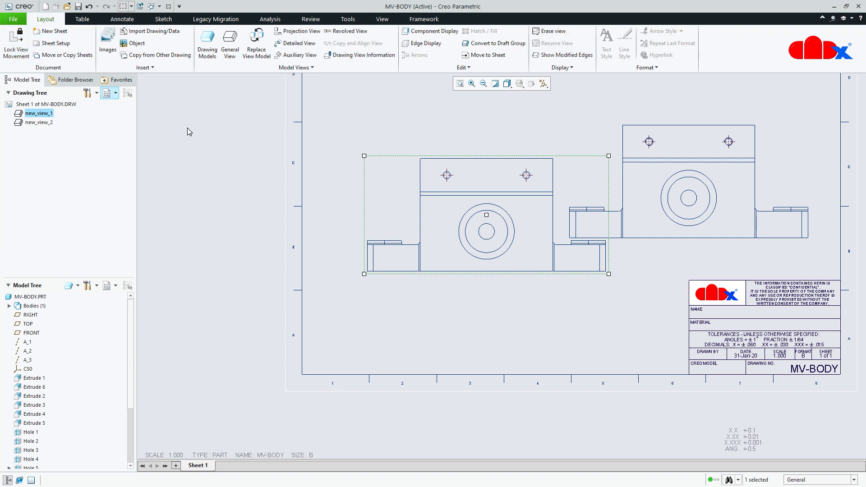
left_click_drag(536, 265, 490, 240)
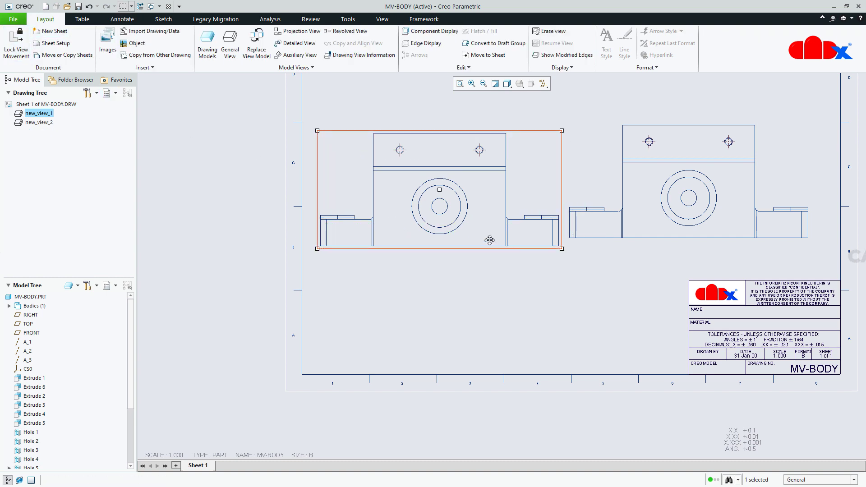
middle_click_drag(641, 273, 569, 308)
left_click(681, 251)
left_click(720, 223)
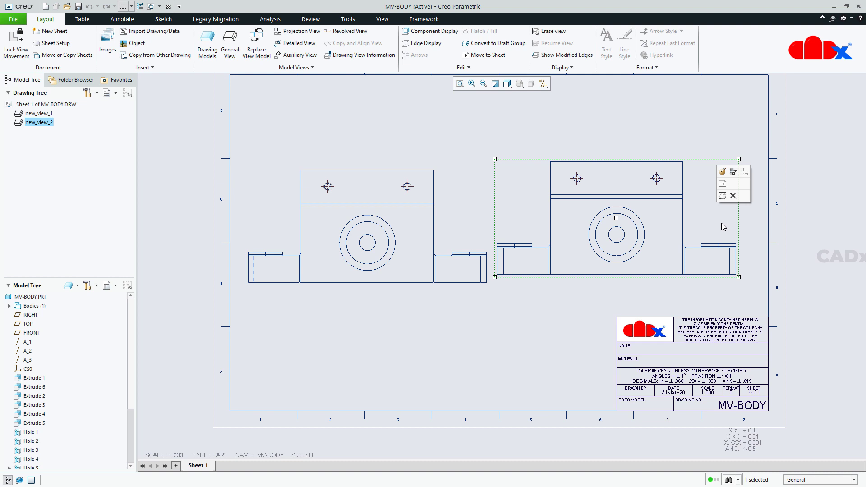
left_click_drag(740, 273, 759, 276)
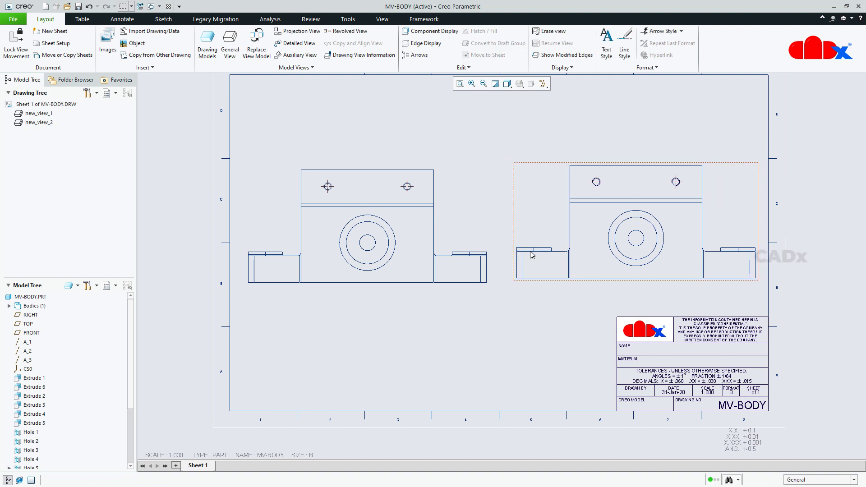
left_click(501, 196)
middle_click_drag(506, 197, 542, 209, "ctrl")
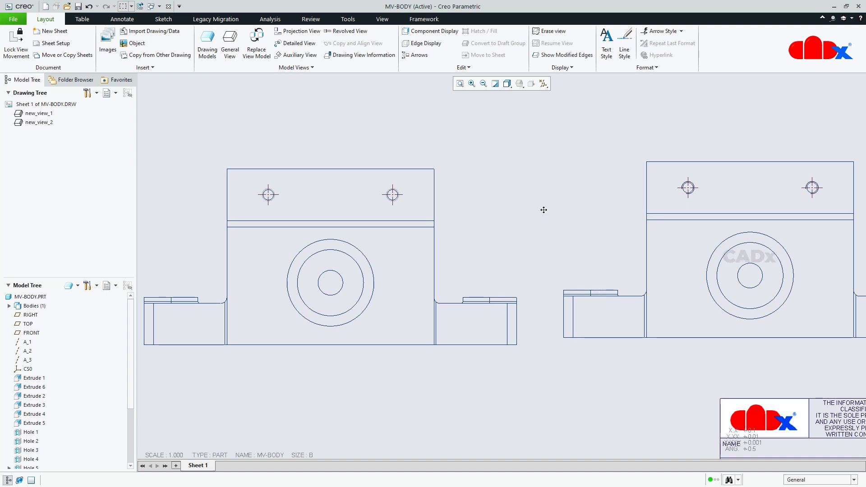
scroll(278, 186, "down", 1)
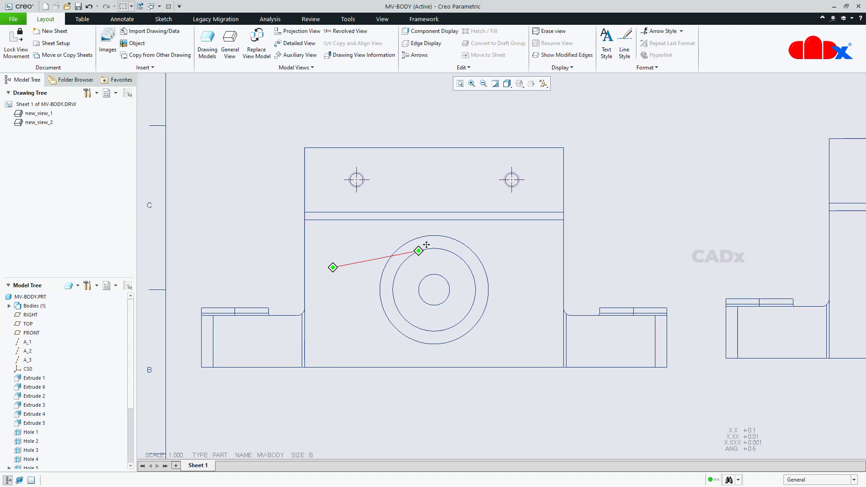
left_click_drag(426, 245, 429, 247)
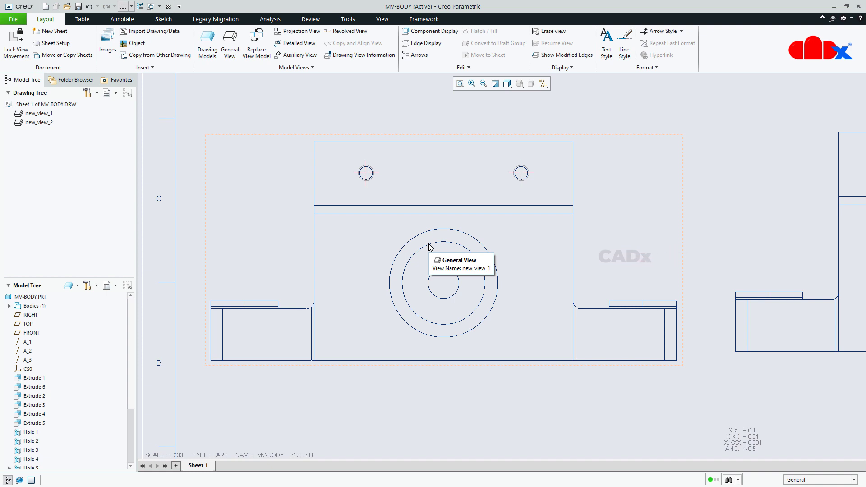
Step: Switch new_view_1's display style to Hidden, then back to No Hidden
double_click(596, 250)
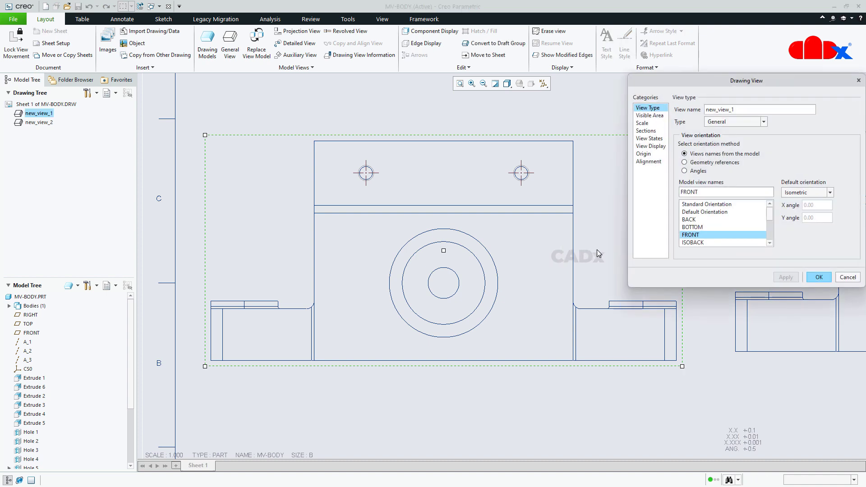
left_click(662, 149)
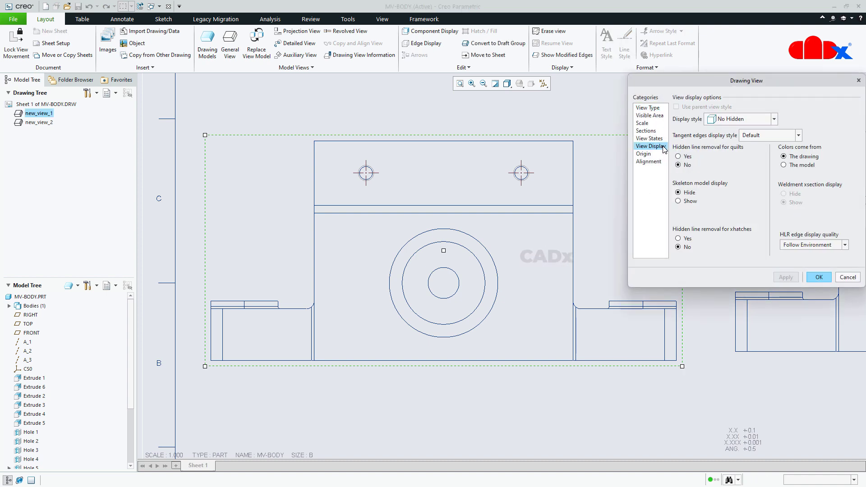
left_click(752, 118)
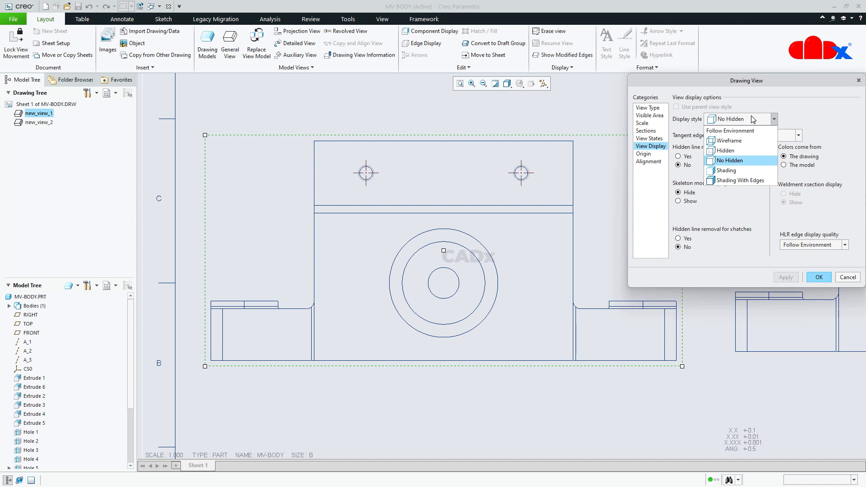
left_click(736, 151)
left_click(786, 280)
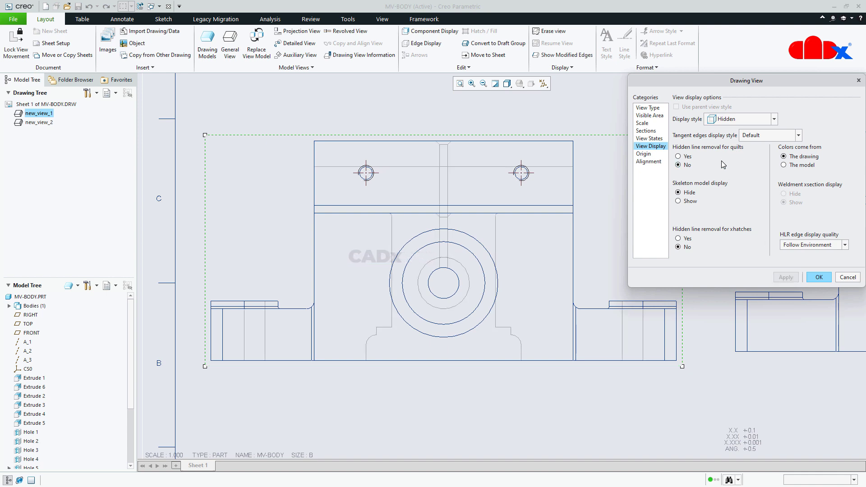
left_click(774, 119)
left_click(744, 161)
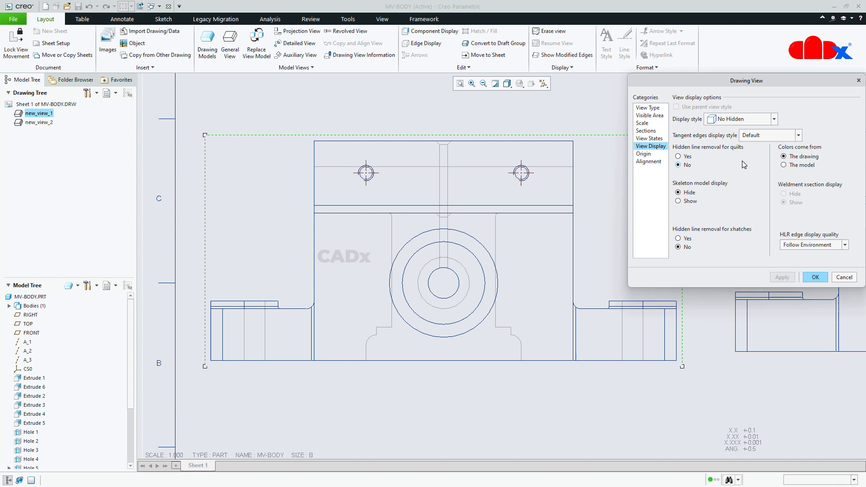
left_click(784, 277)
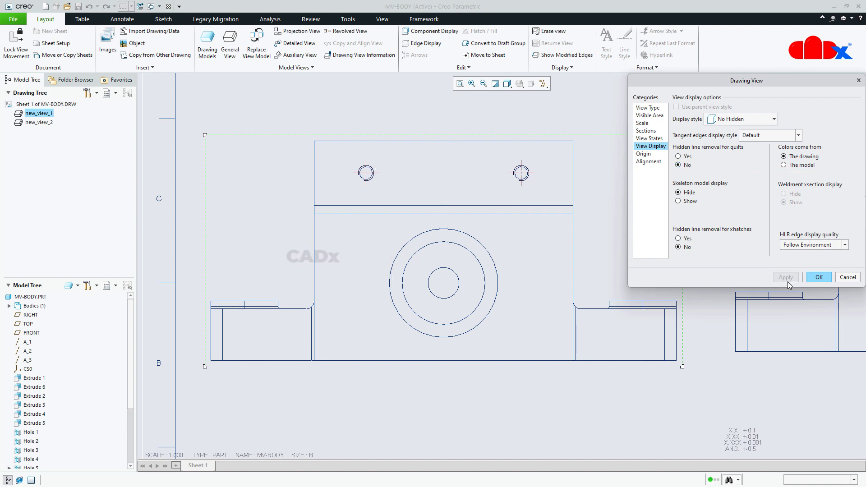
left_click(815, 277)
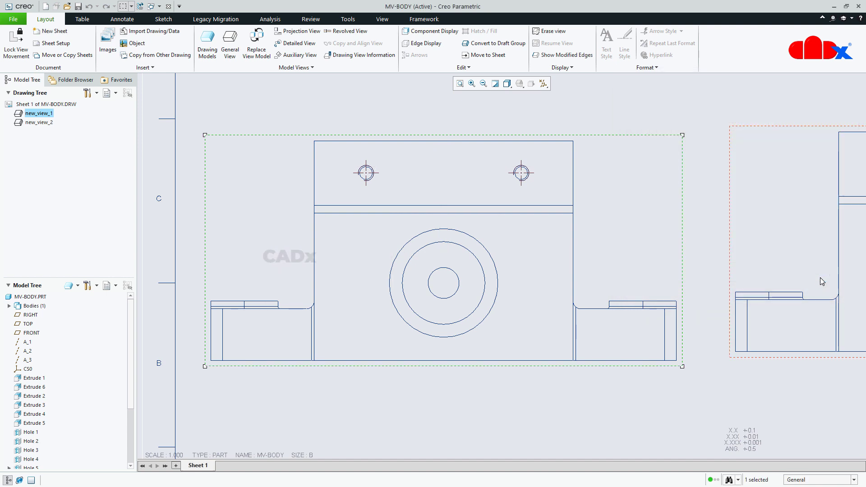
Step: Fit the sheet to the window and delete the second front view, new_view_2
left_click(722, 379)
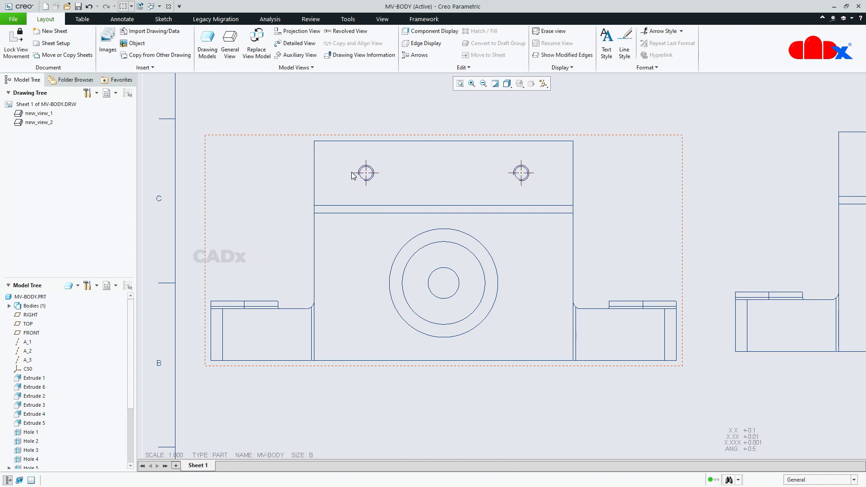
key("ctrl+d")
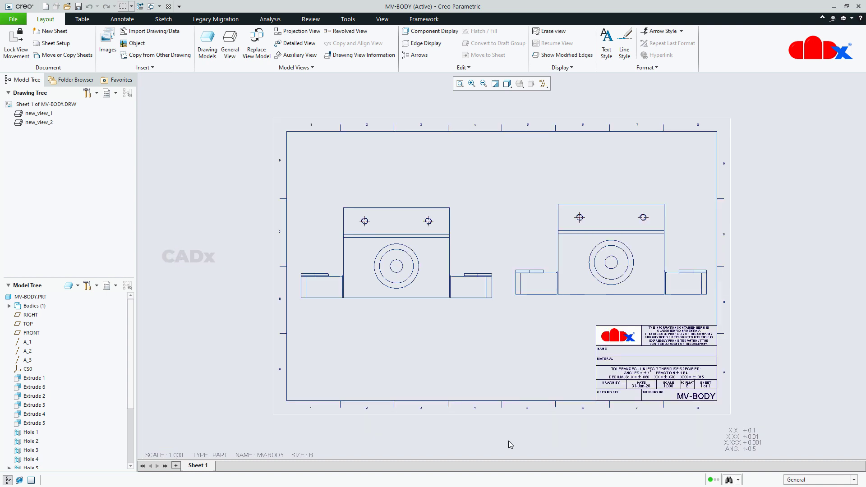
left_click(676, 253)
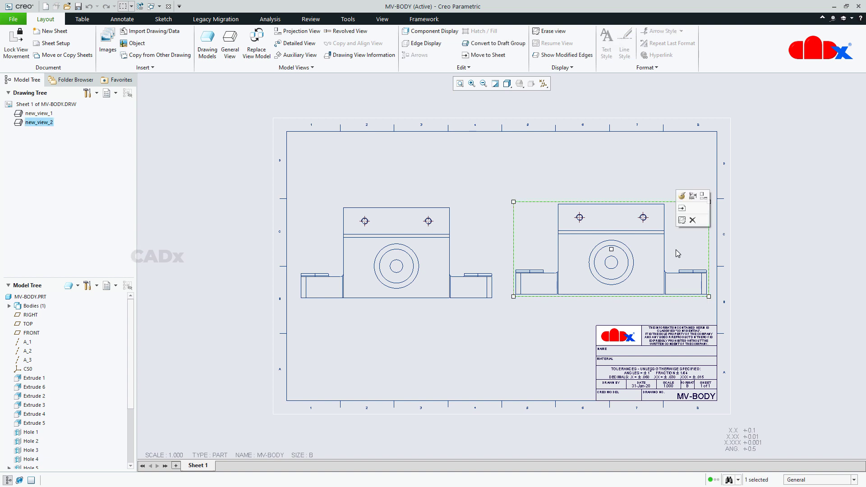
key("Delete")
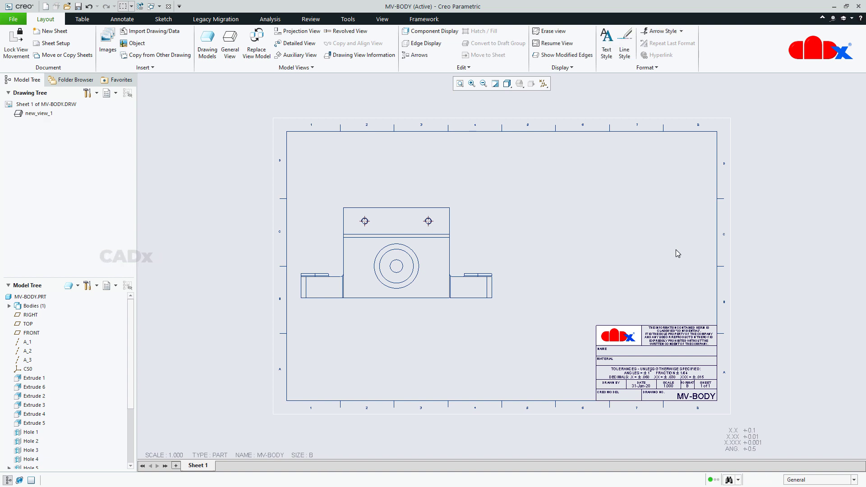